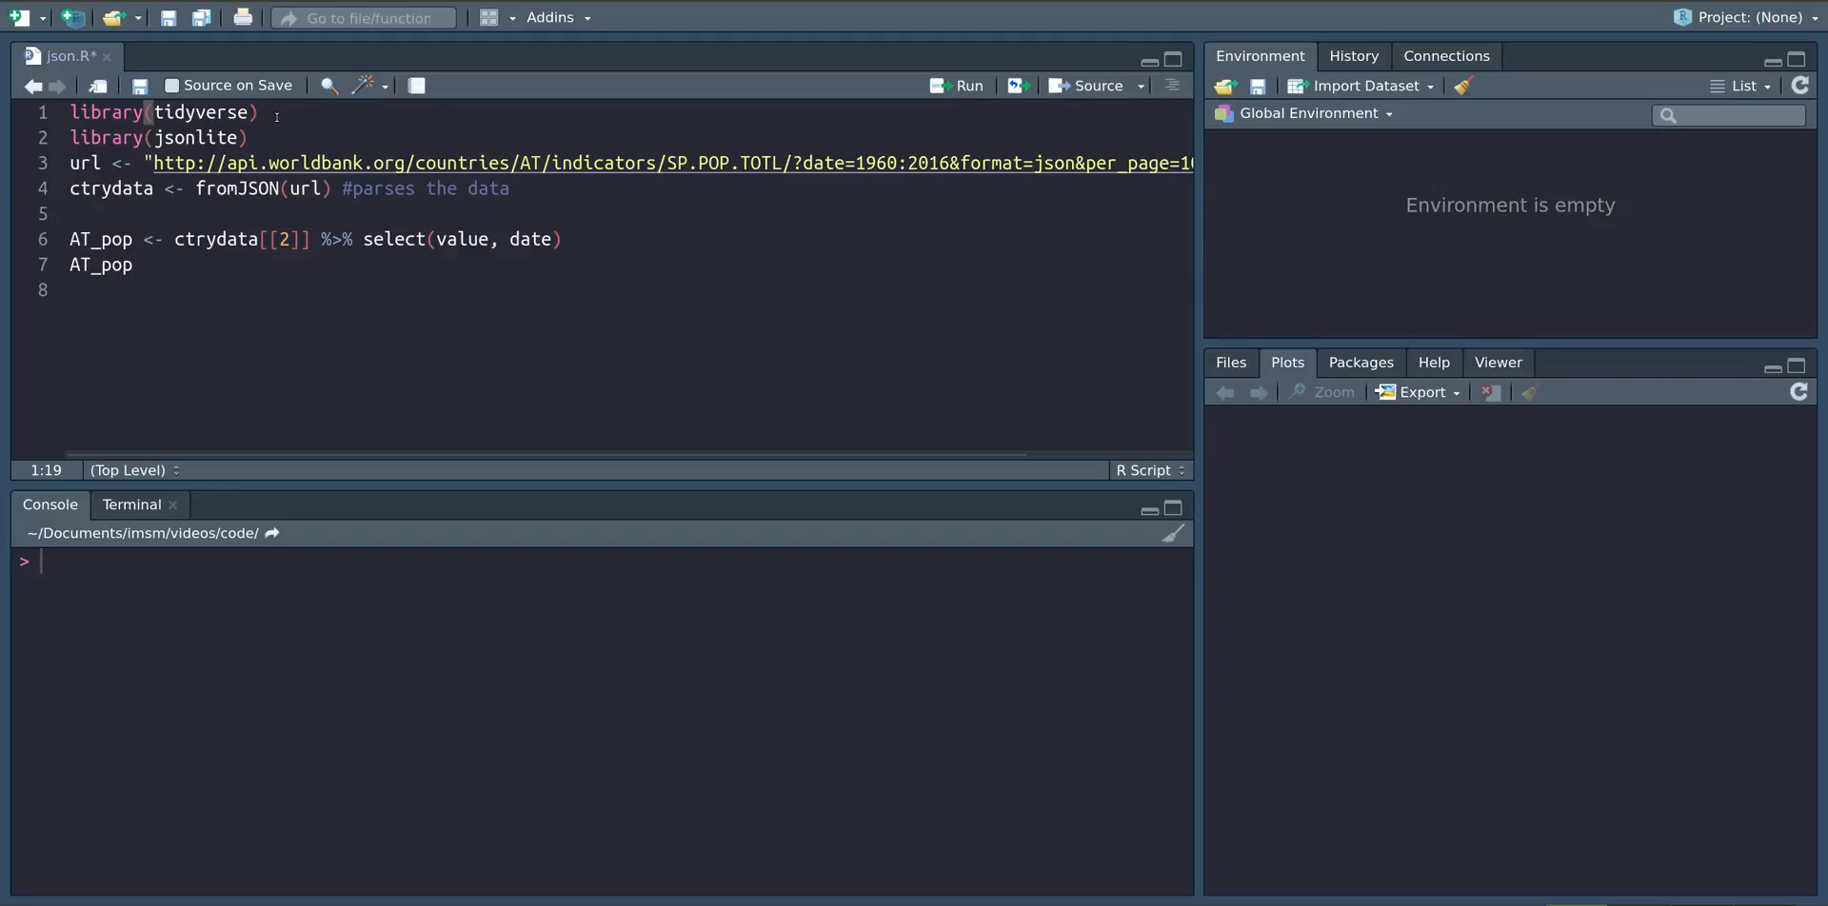
Load tidyverse and jsonlite, assign url, and parse the World Bank JSON into ctrydata
{"action": "key", "text": "ctrl+Return"}
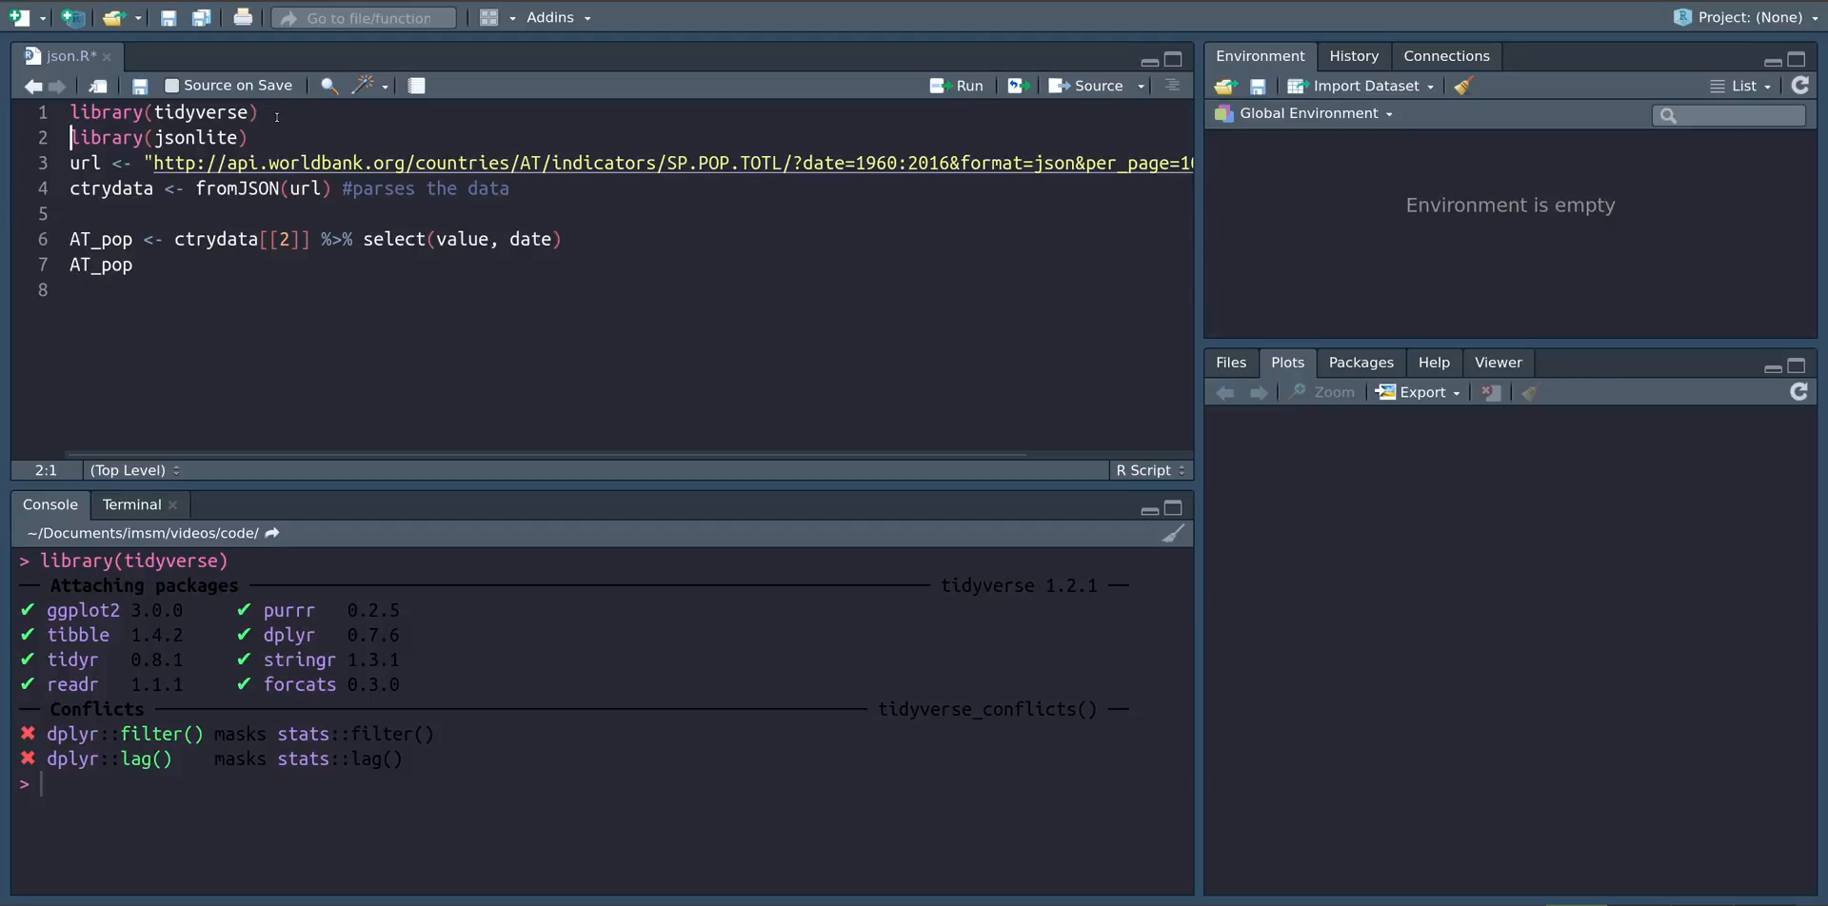
{"action": "key", "text": "ctrl+Return"}
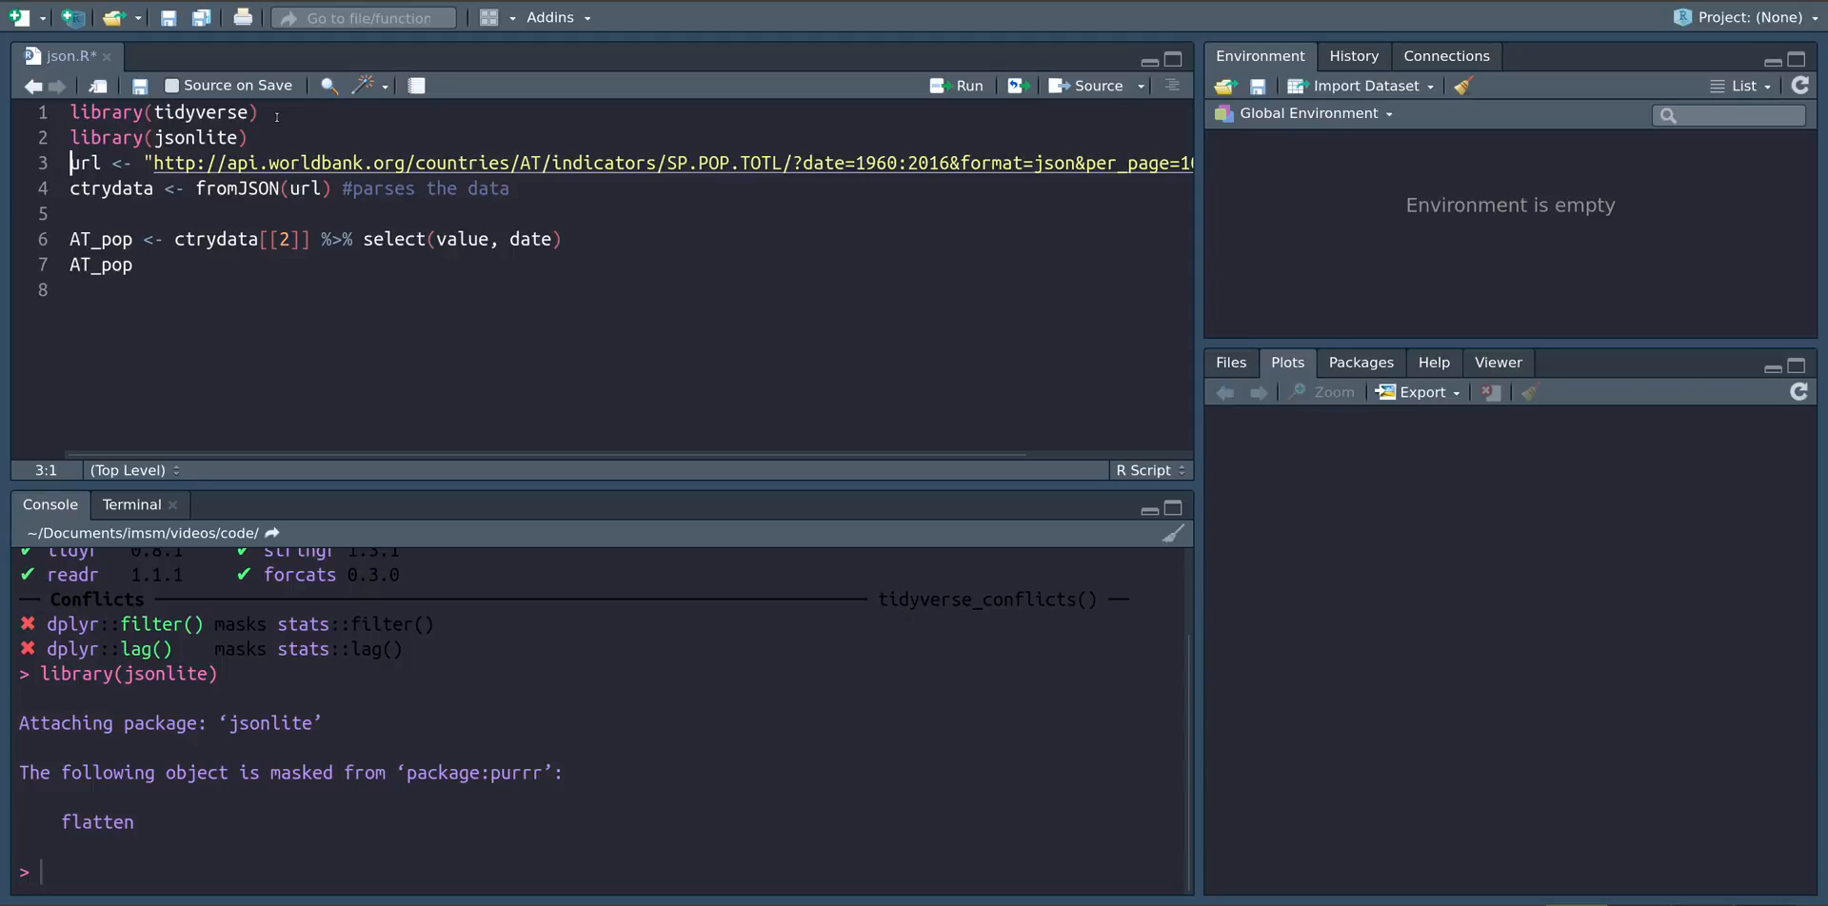
{"action": "key", "text": "ctrl+Return"}
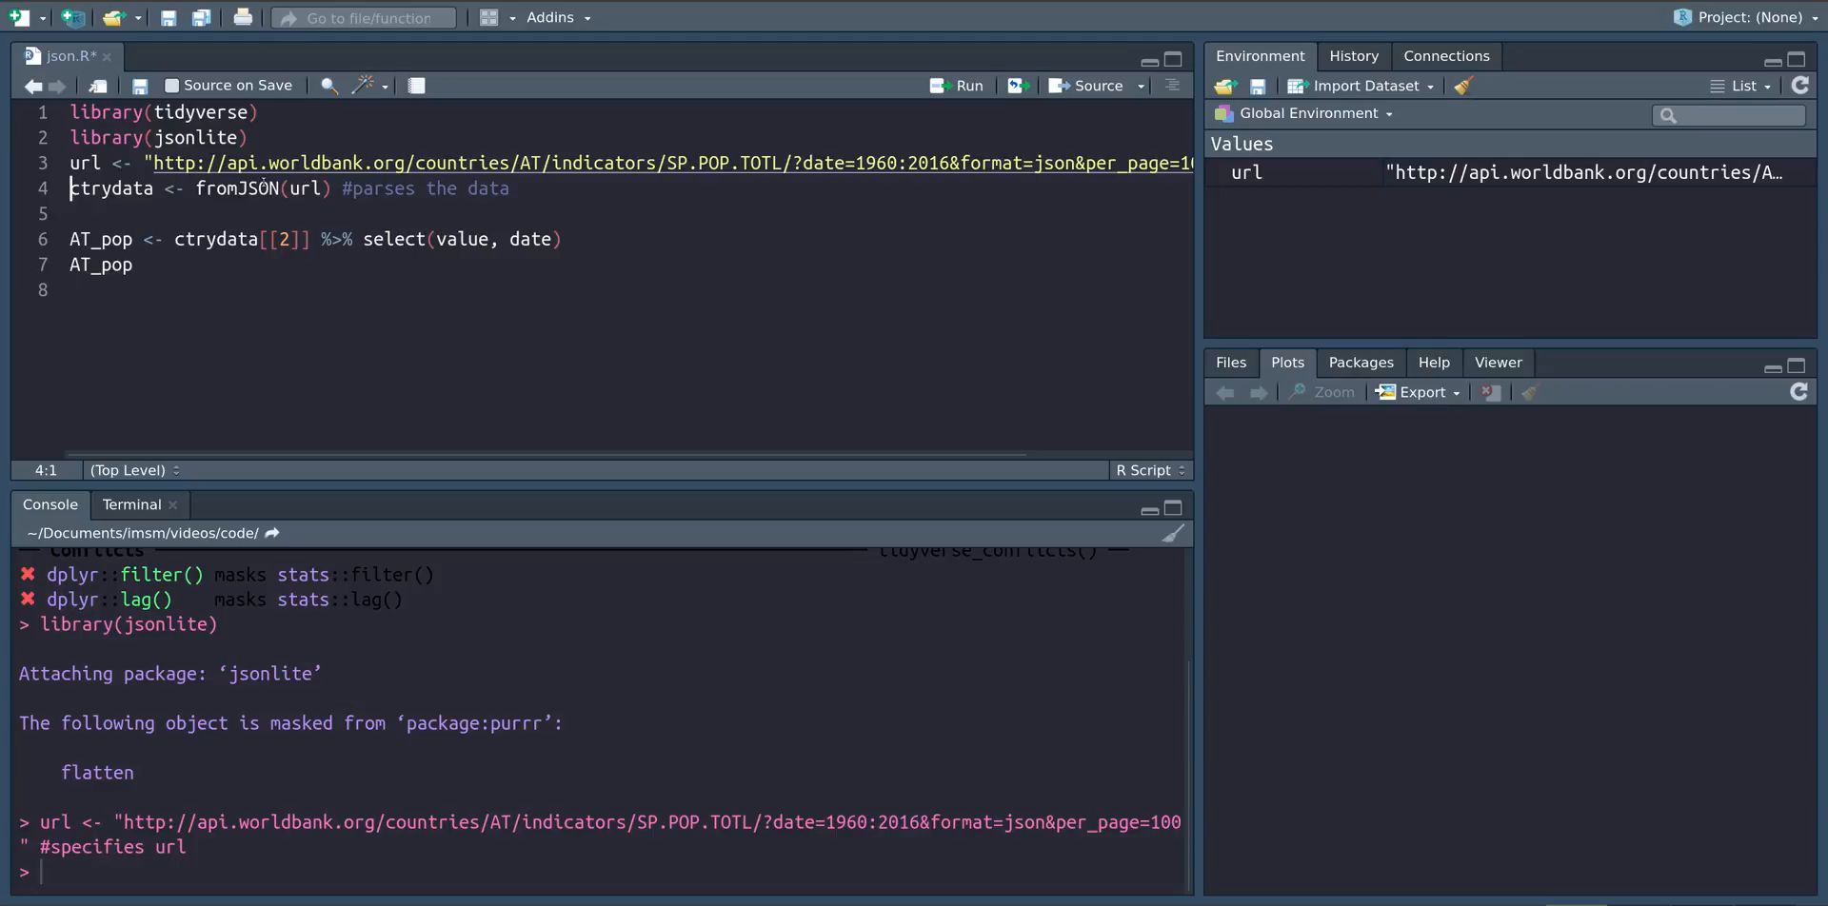
{"action": "mouse_move", "coordinate": [238, 189]}
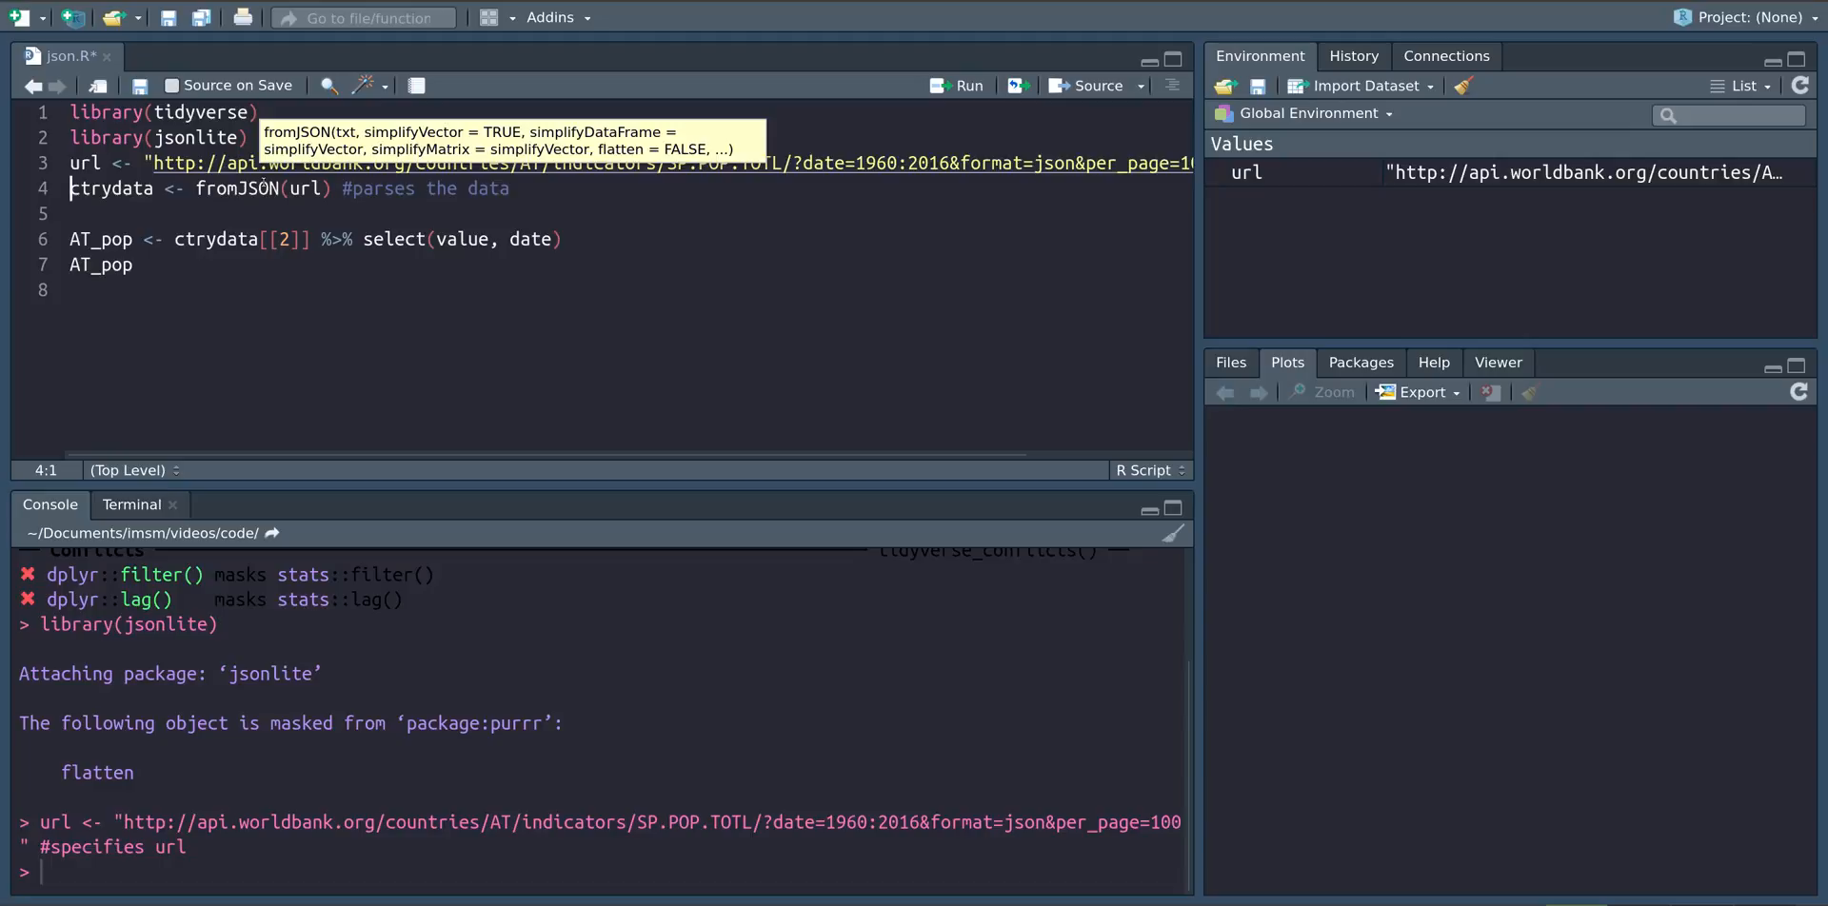
{"action": "key", "text": "ctrl+Return"}
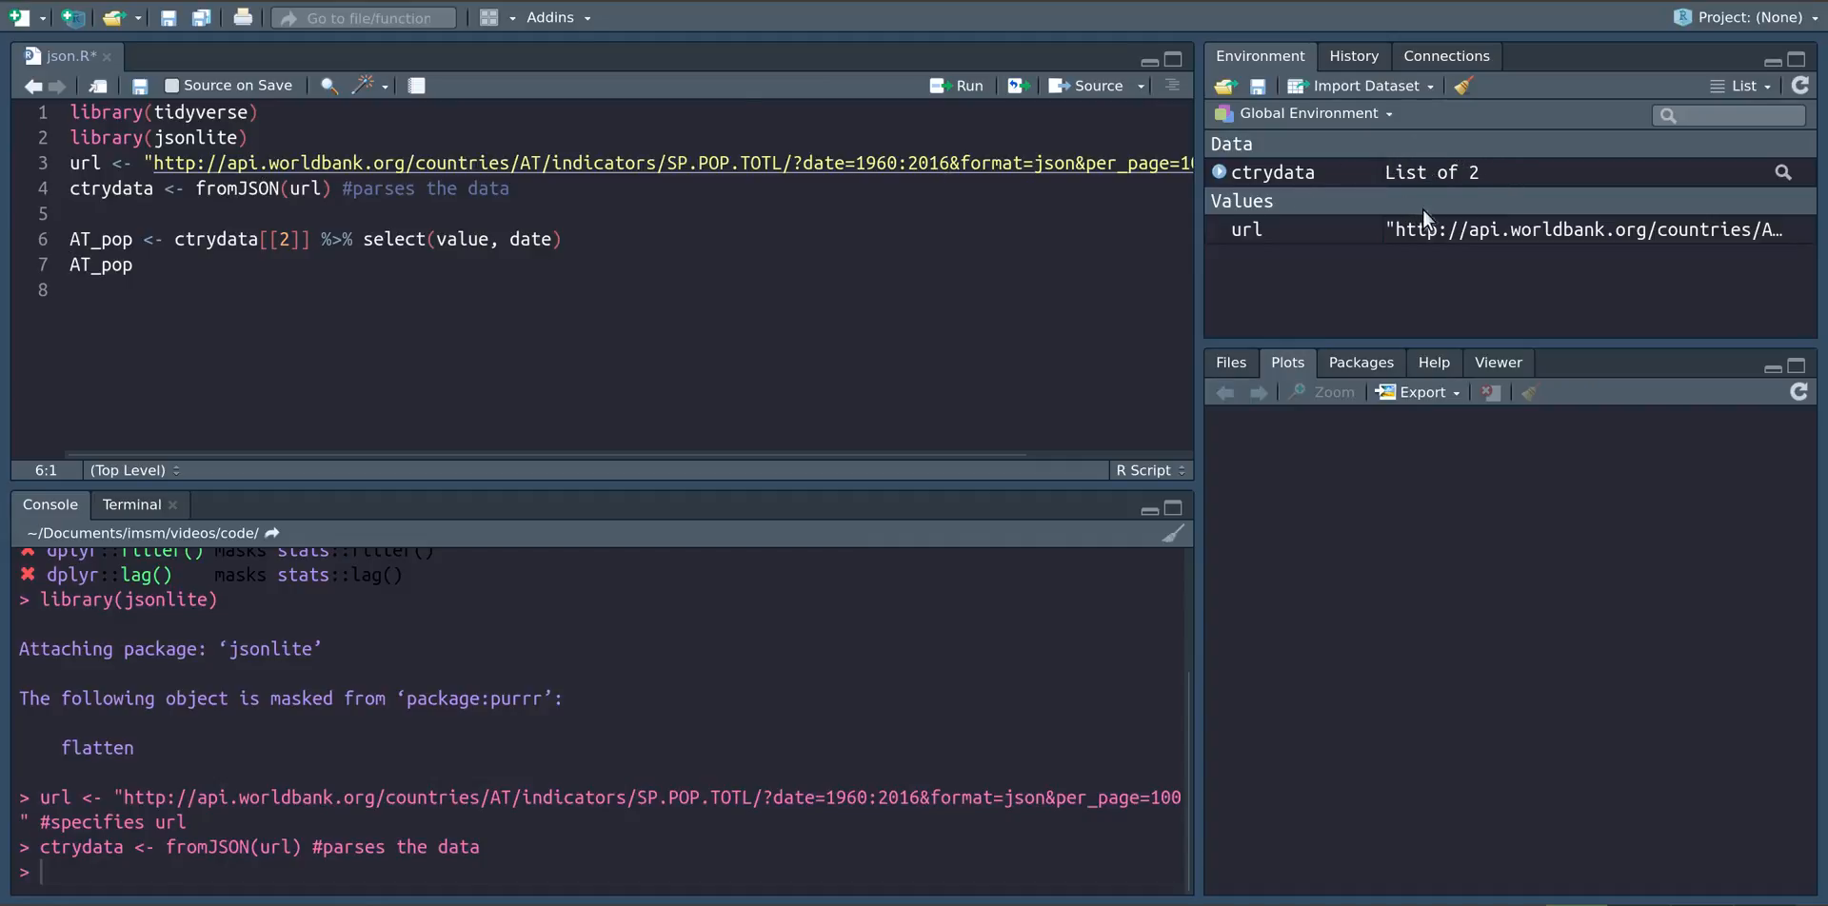
Expand ctrydata in the Environment pane to see its page info and 57-row data frame
{"action": "left_click", "coordinate": [1221, 171]}
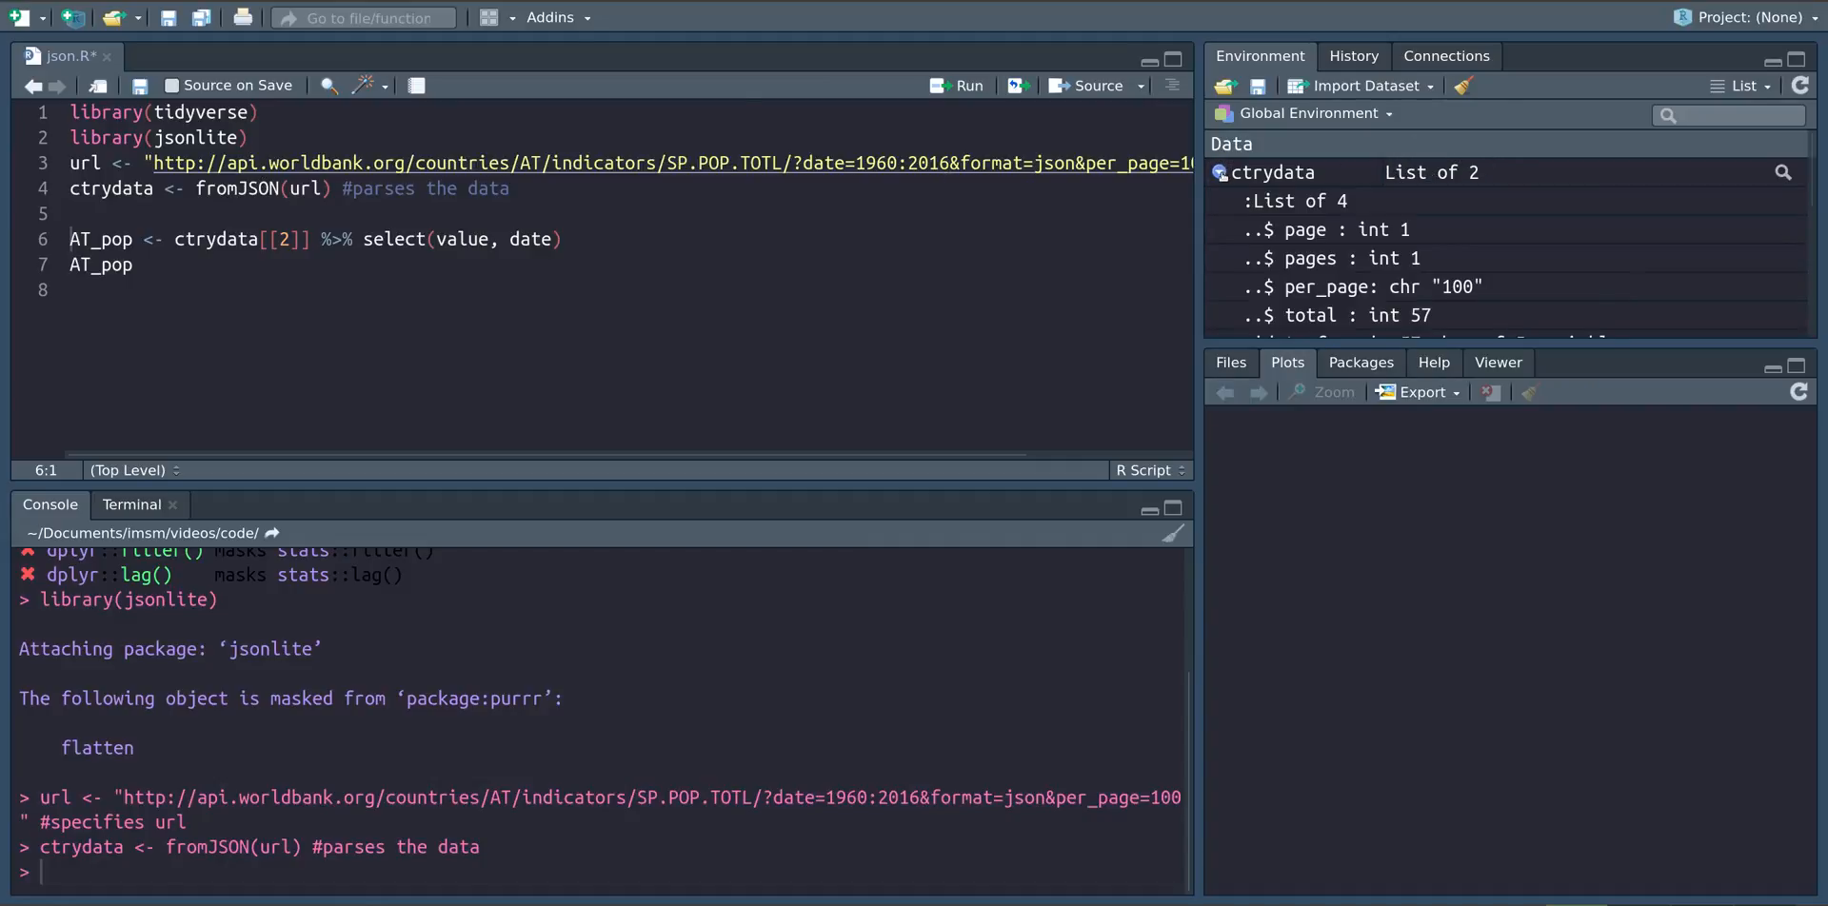
{"action": "scroll", "coordinate": [1528, 236], "scroll_direction": "down", "scroll_amount": 3}
{"action": "scroll", "coordinate": [1516, 234], "scroll_direction": "up", "scroll_amount": 2}
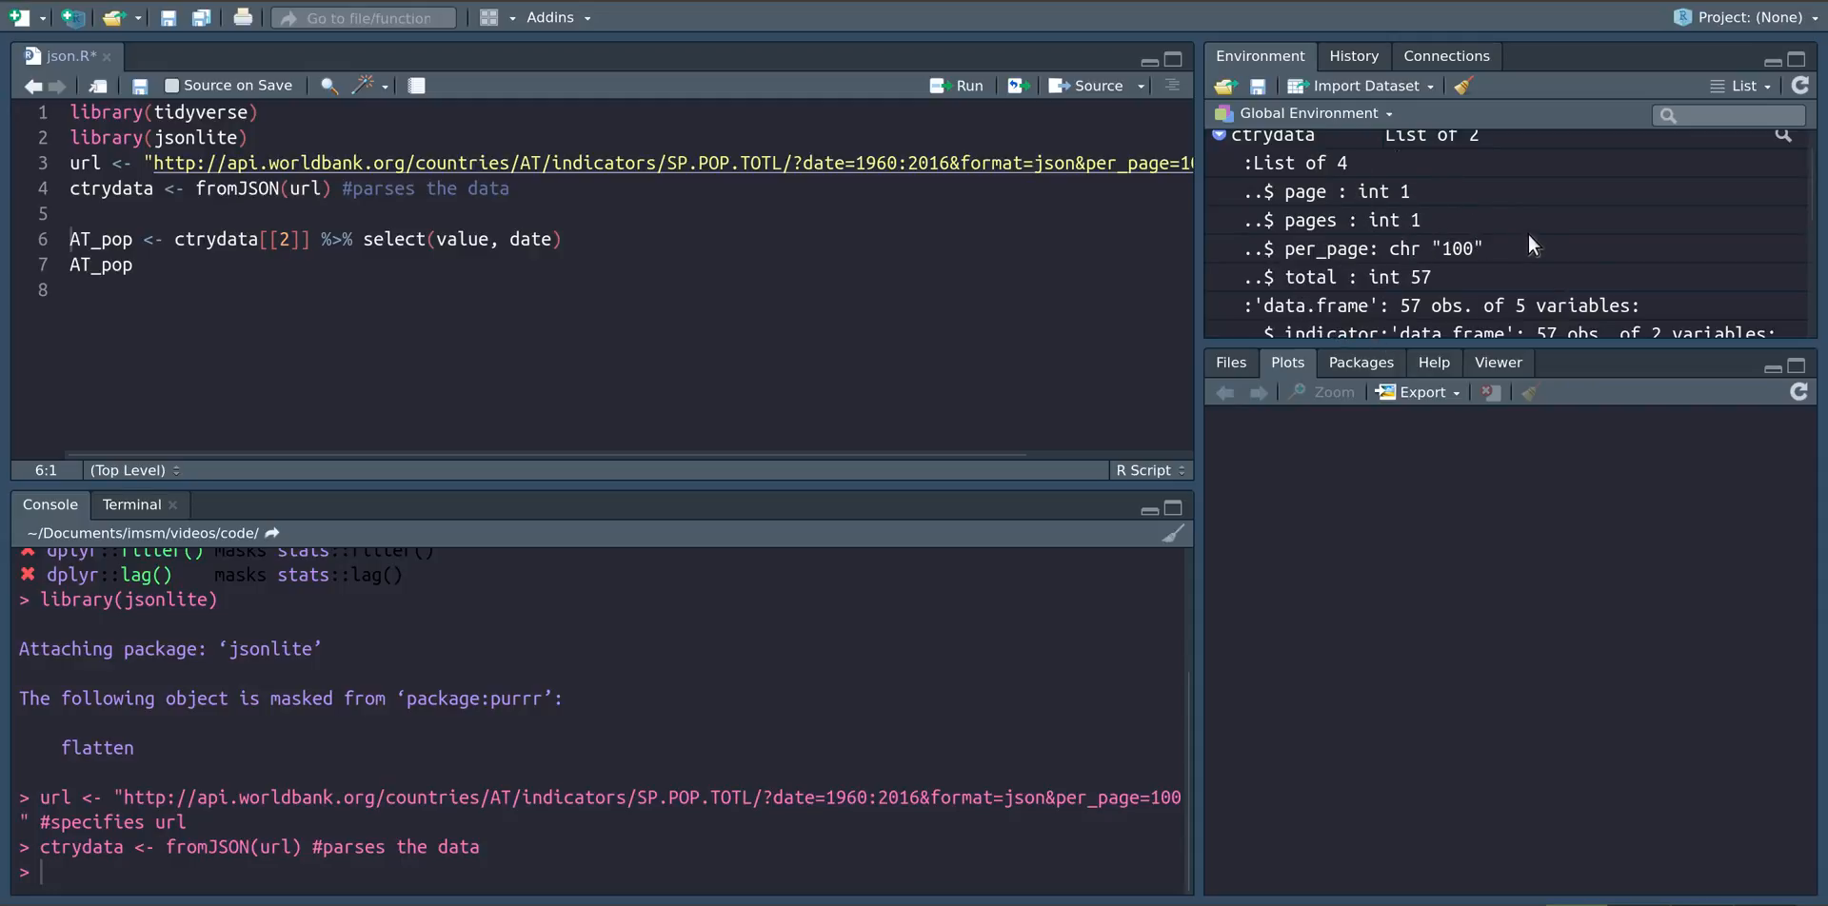
{"action": "scroll", "coordinate": [1527, 233], "scroll_direction": "down", "scroll_amount": 2}
{"action": "scroll", "coordinate": [1523, 231], "scroll_direction": "down", "scroll_amount": 1}
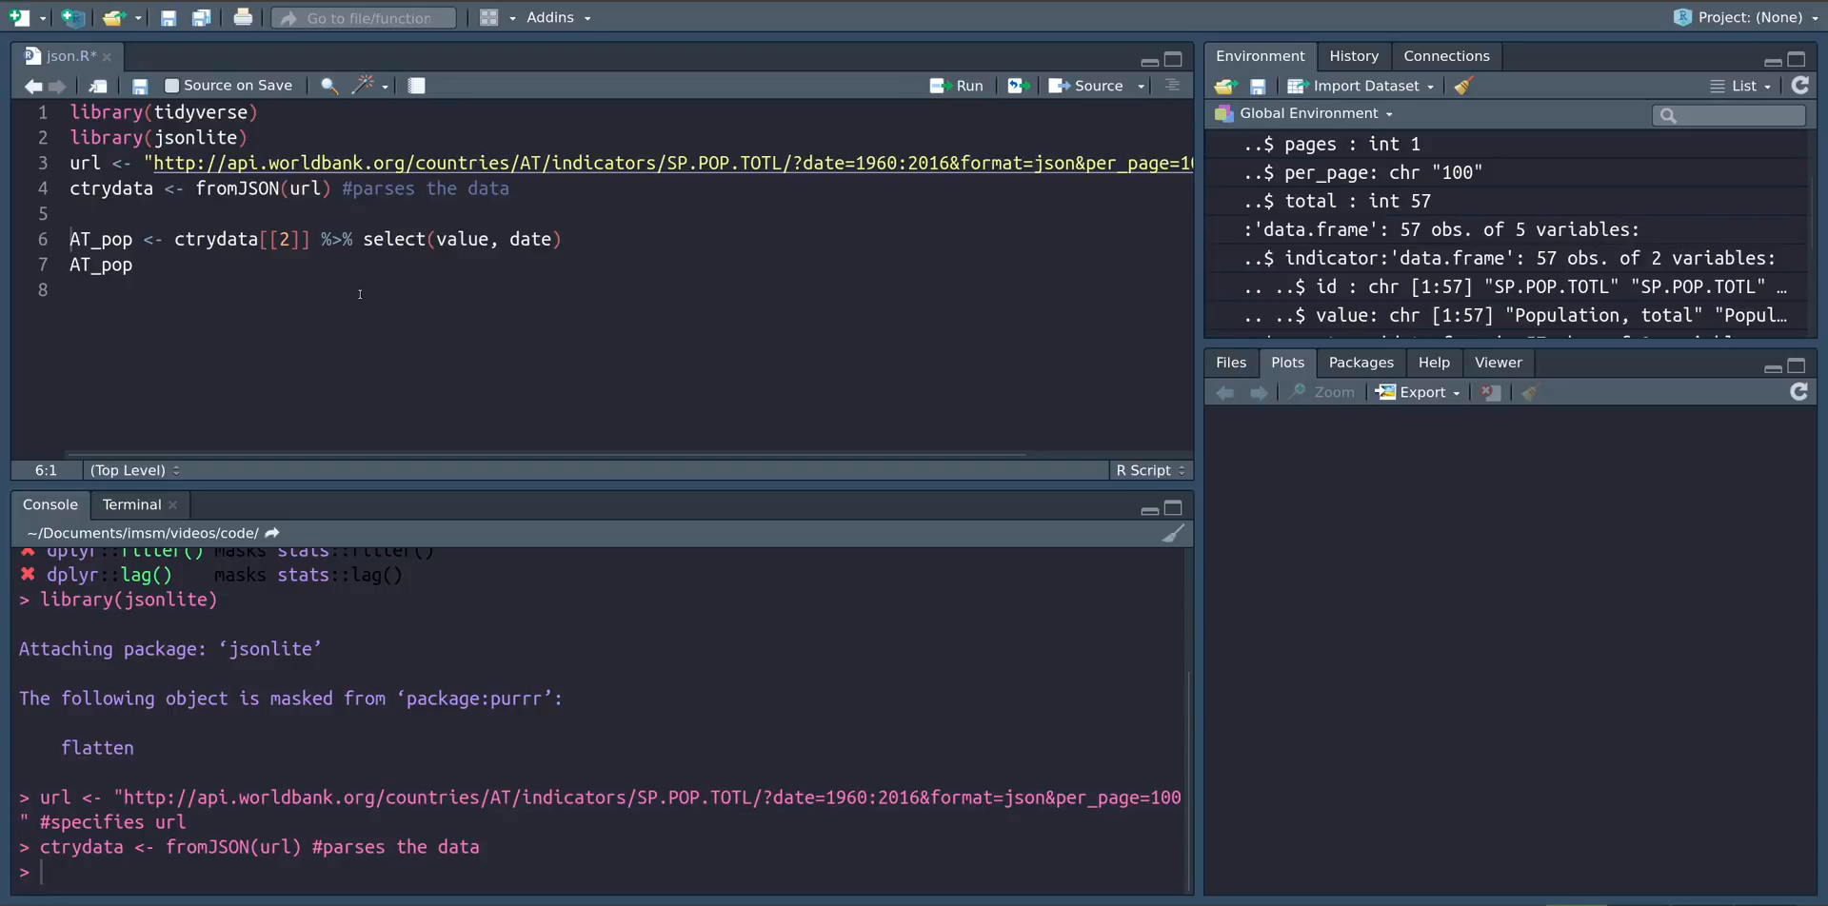
Highlight ctrydata[[2]], the %>% pipe and select's value/date arguments on line 6 while explaining
{"action": "left_click_drag", "start_coordinate": [174, 239], "coordinate": [311, 239]}
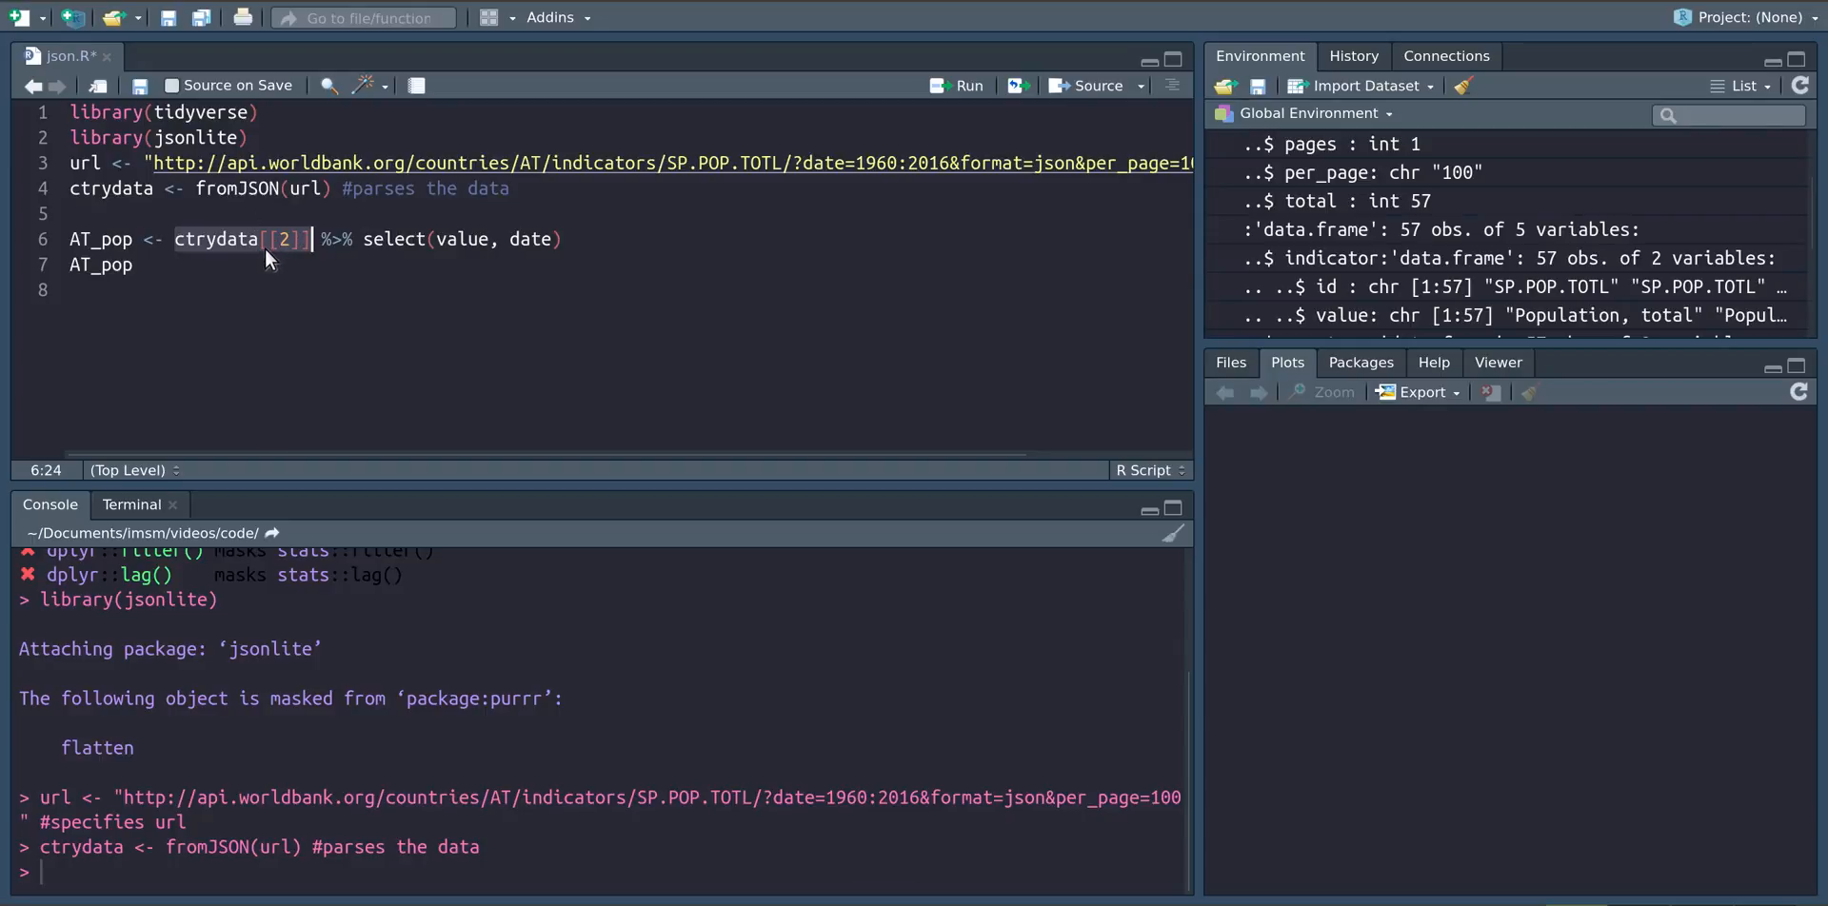
{"action": "left_click", "coordinate": [278, 240]}
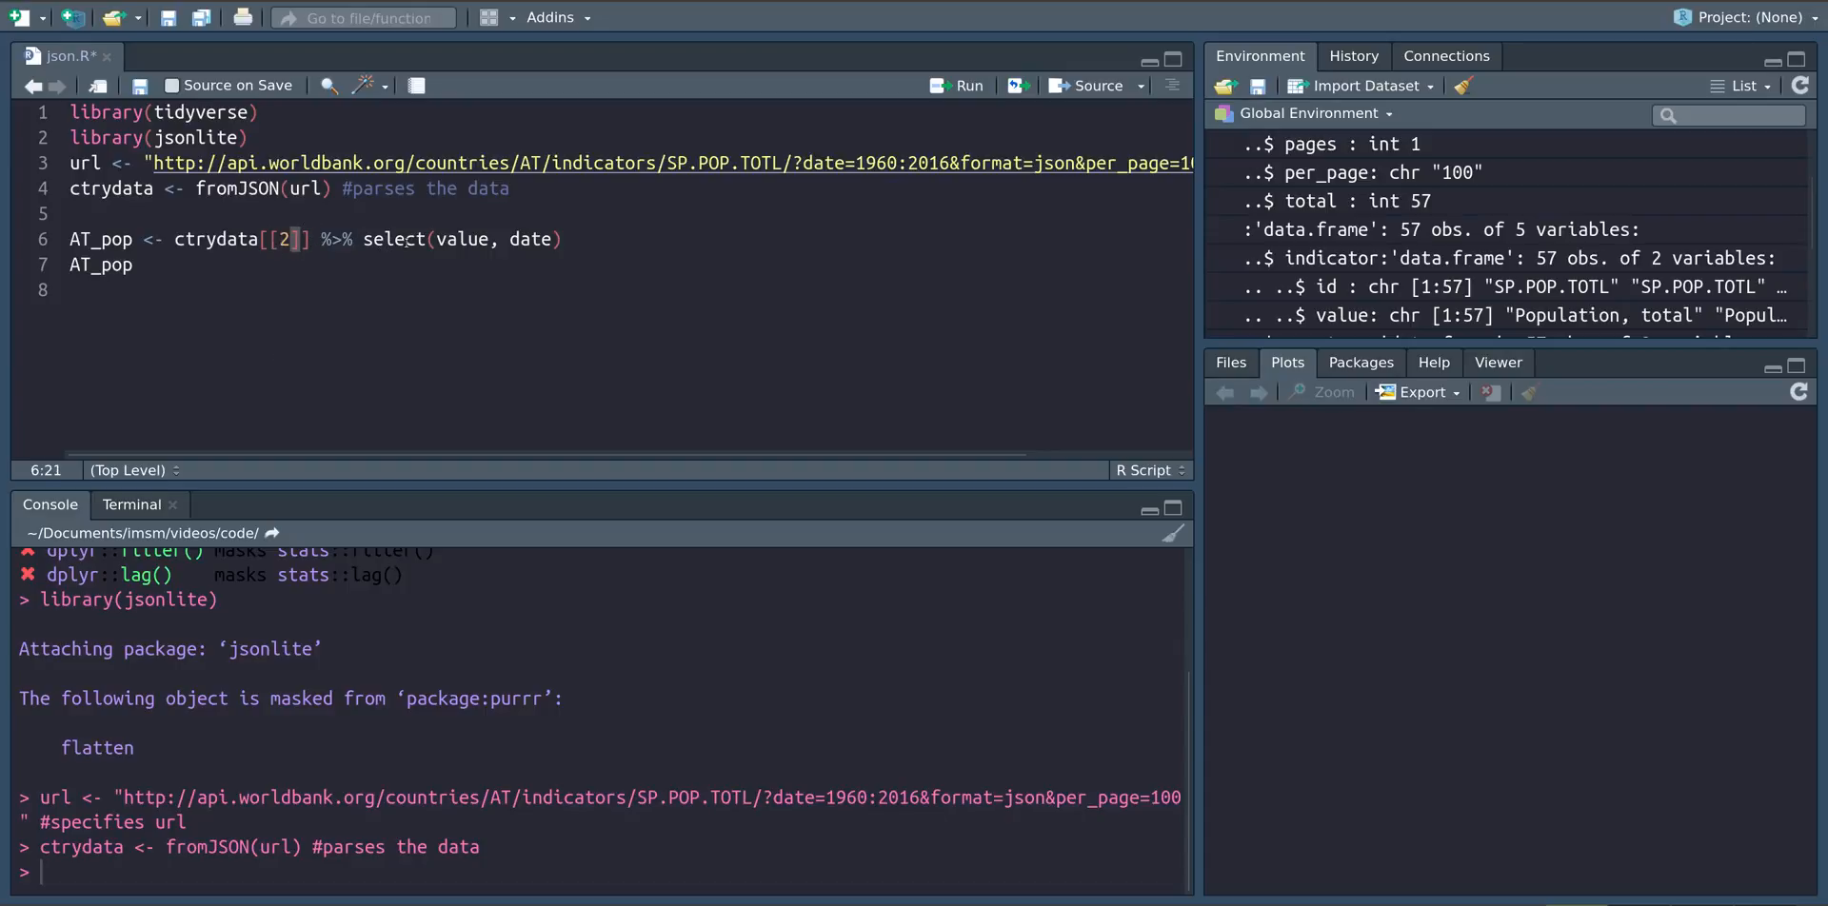
{"action": "left_click", "coordinate": [322, 240]}
{"action": "left_click_drag", "start_coordinate": [321, 240], "coordinate": [371, 240]}
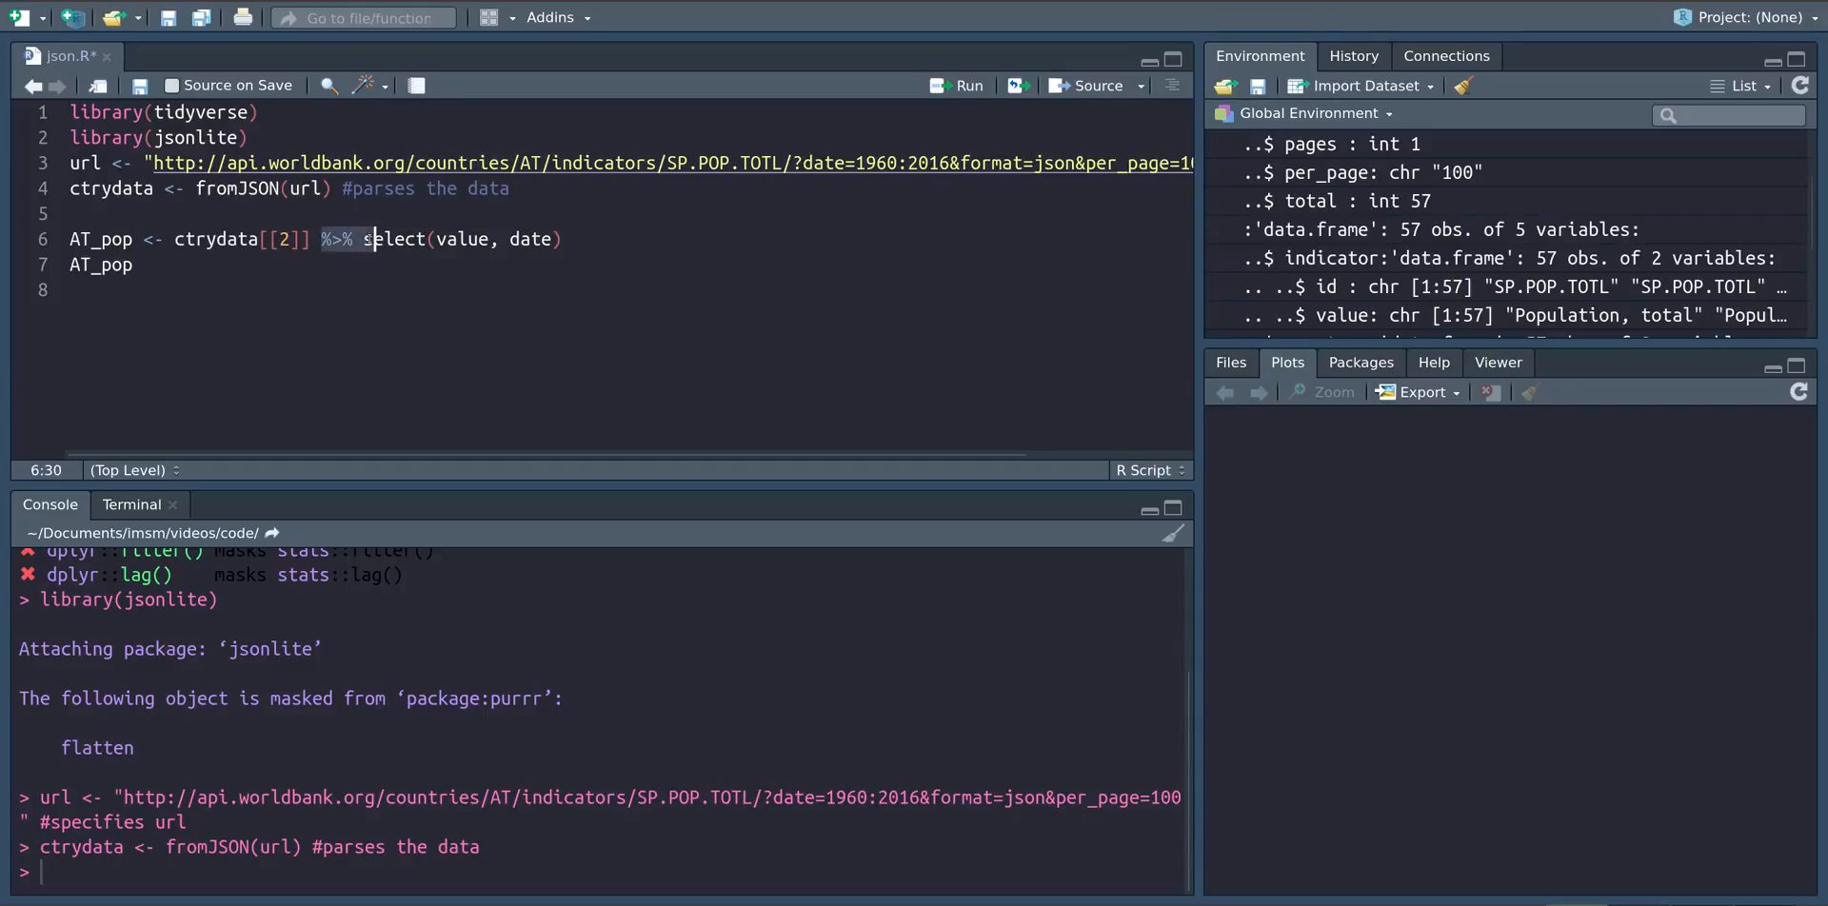
{"action": "left_click", "coordinate": [457, 240]}
{"action": "left_click", "coordinate": [543, 240]}
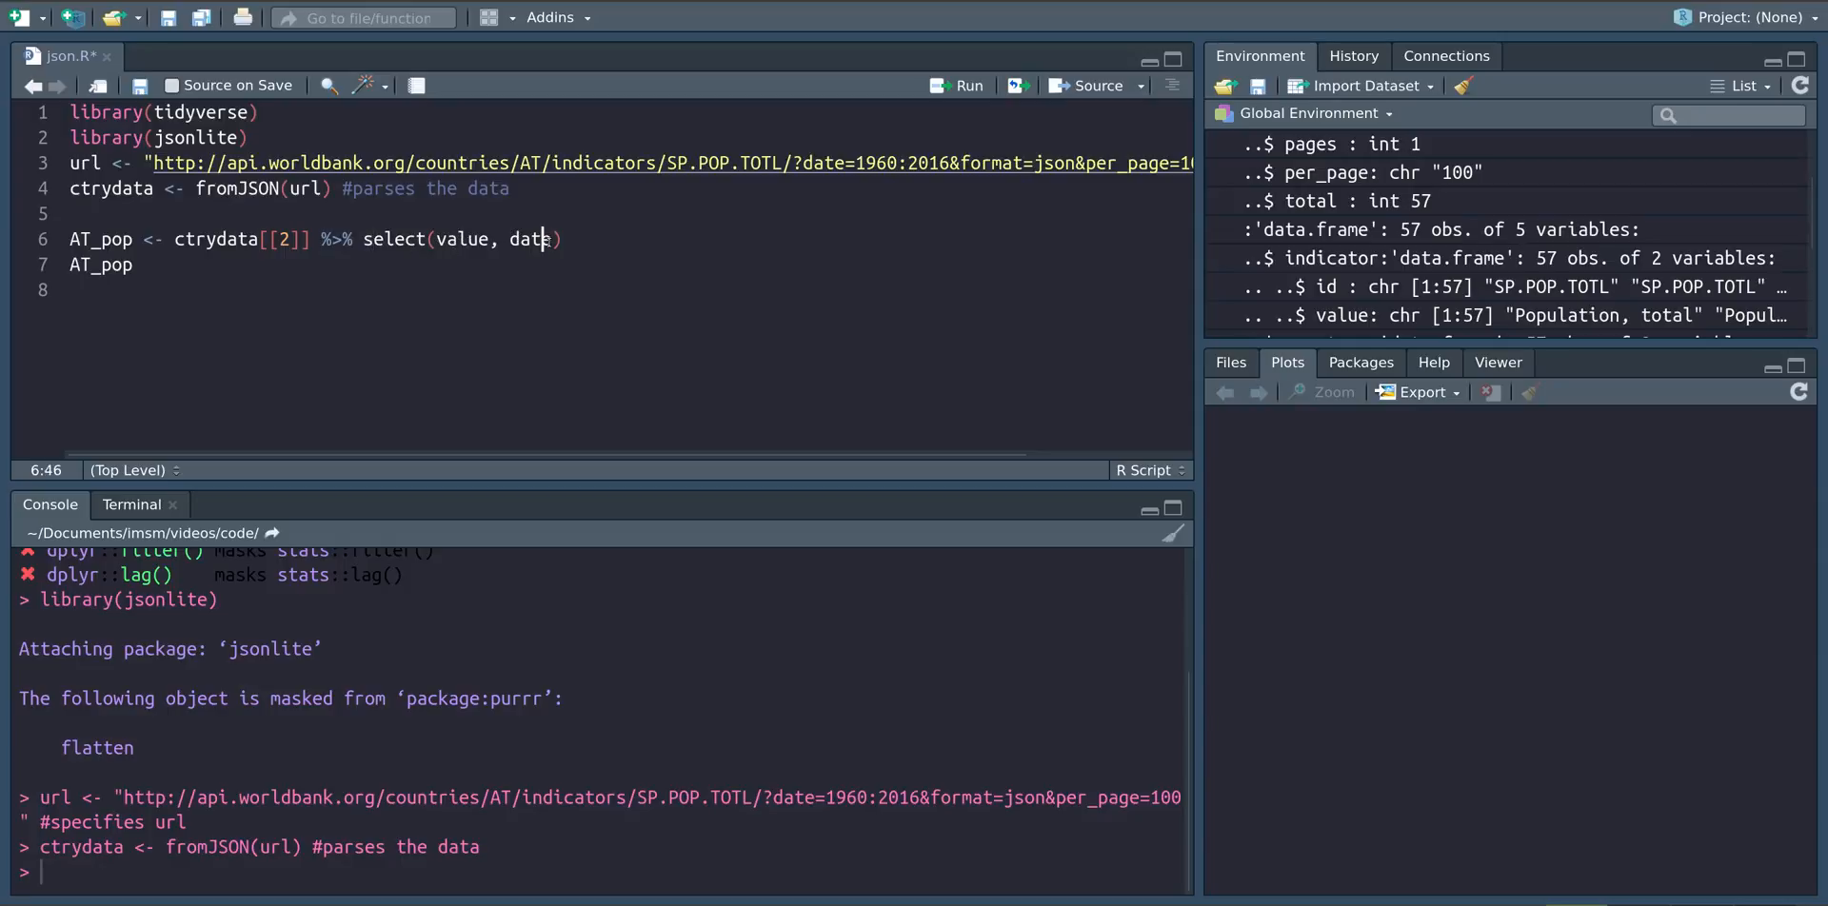
{"action": "type", "text": "e"}
{"action": "left_click", "coordinate": [575, 239]}
Run line 6 to create AT_pop with 57 rows of value and date, and view it as a table
{"action": "key", "text": "ctrl+Return"}
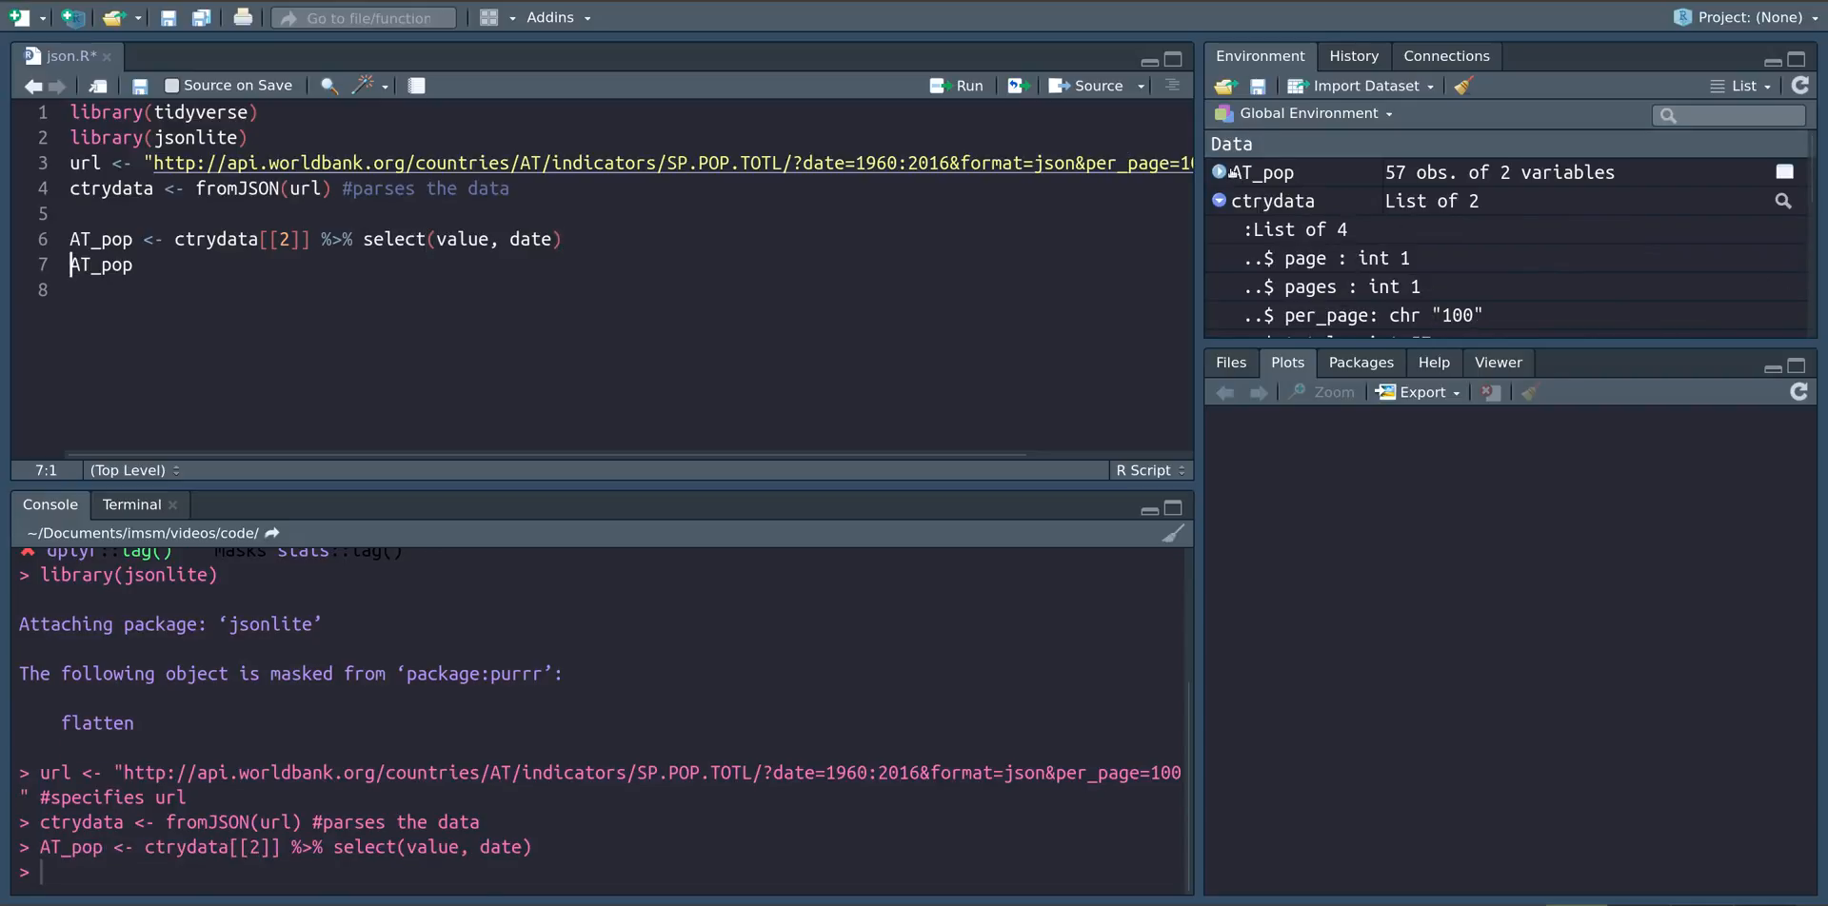
{"action": "left_click", "coordinate": [1263, 174]}
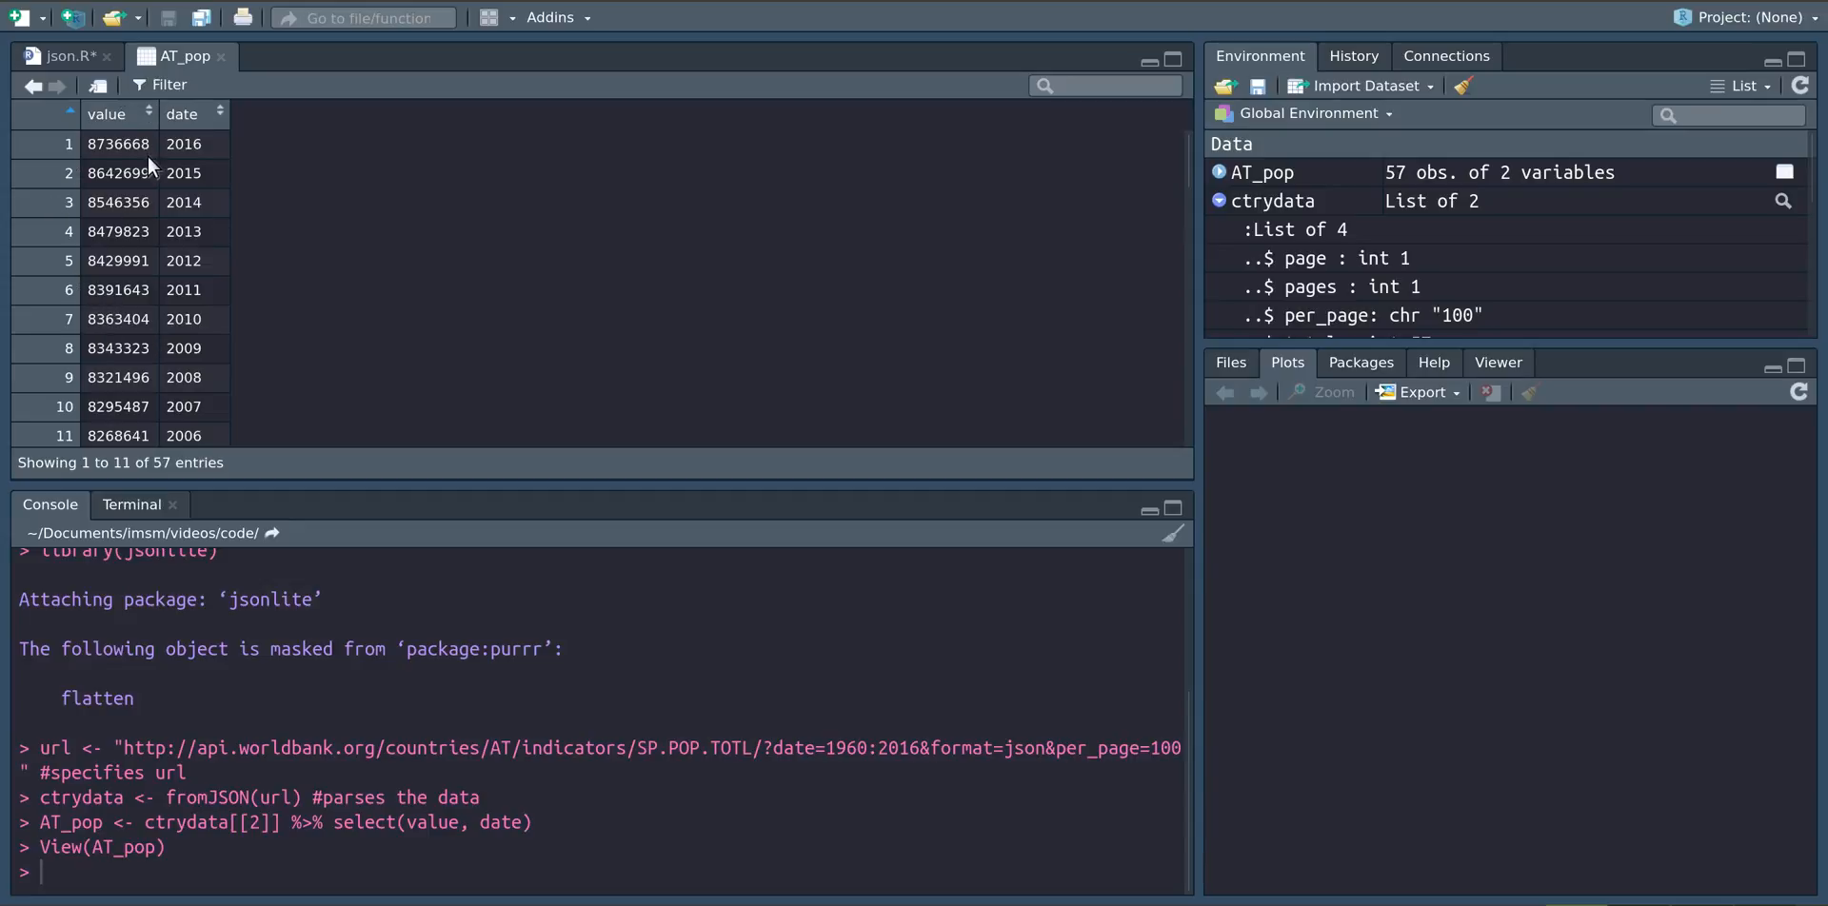
Back in json.R, run line 7 to print all 57 AT_pop rows in the console
{"action": "left_click", "coordinate": [69, 58]}
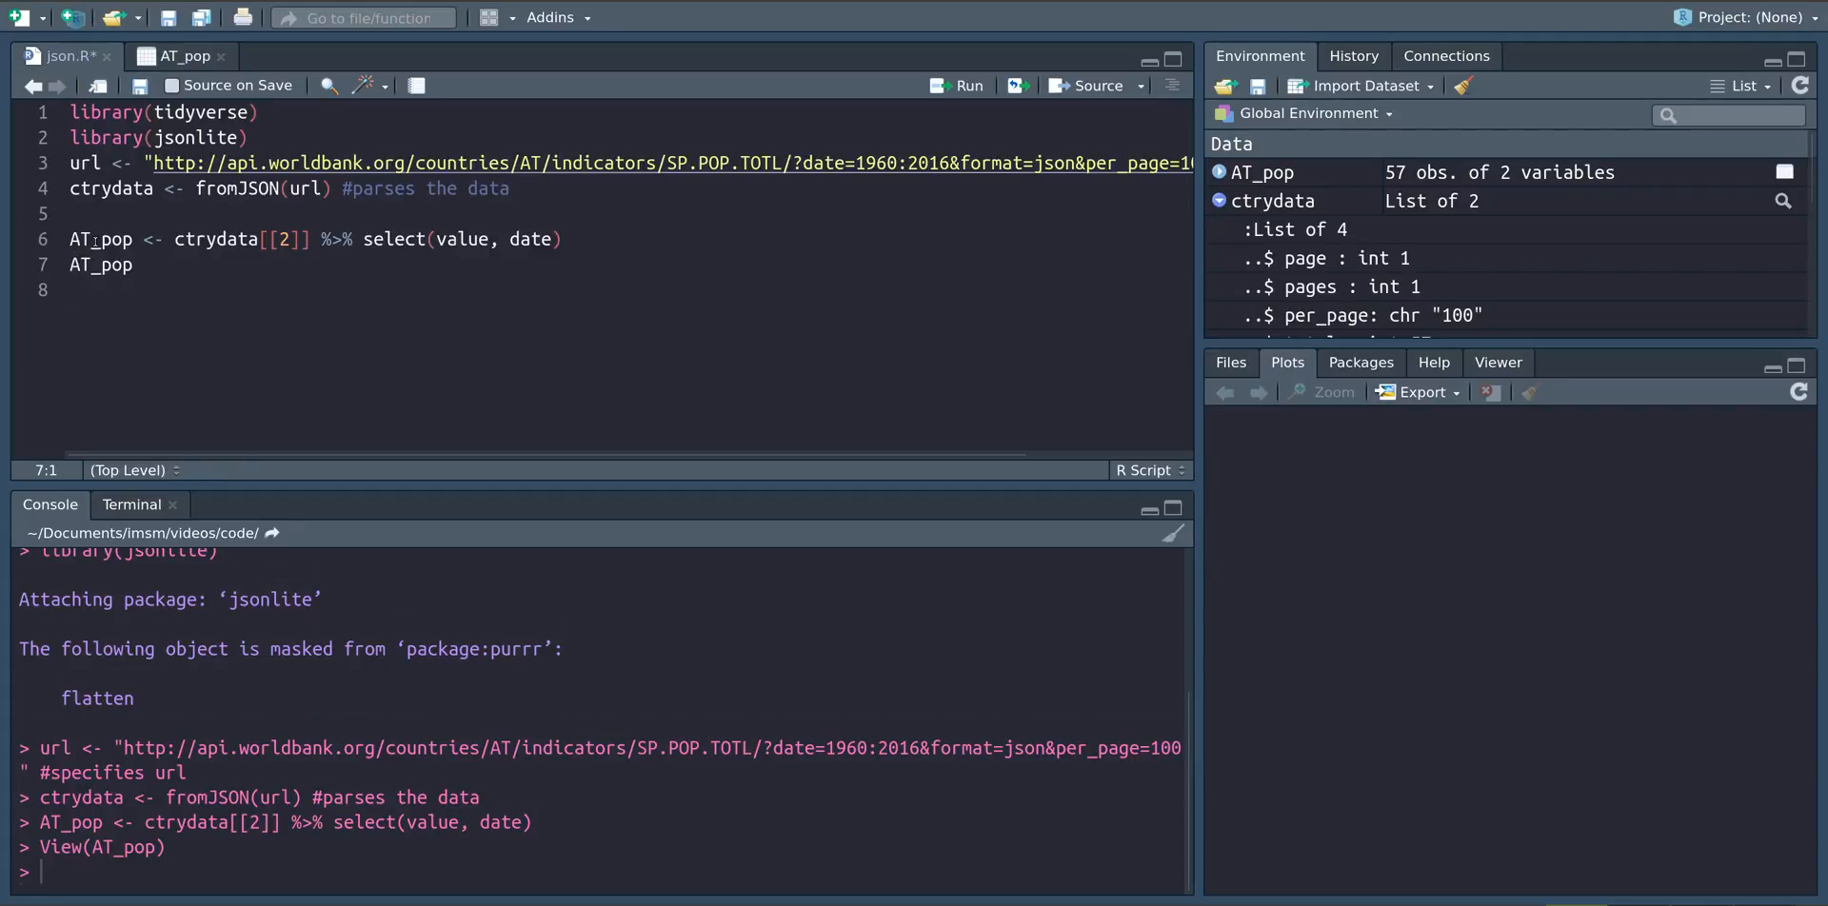
{"action": "key", "text": "ctrl+Return"}
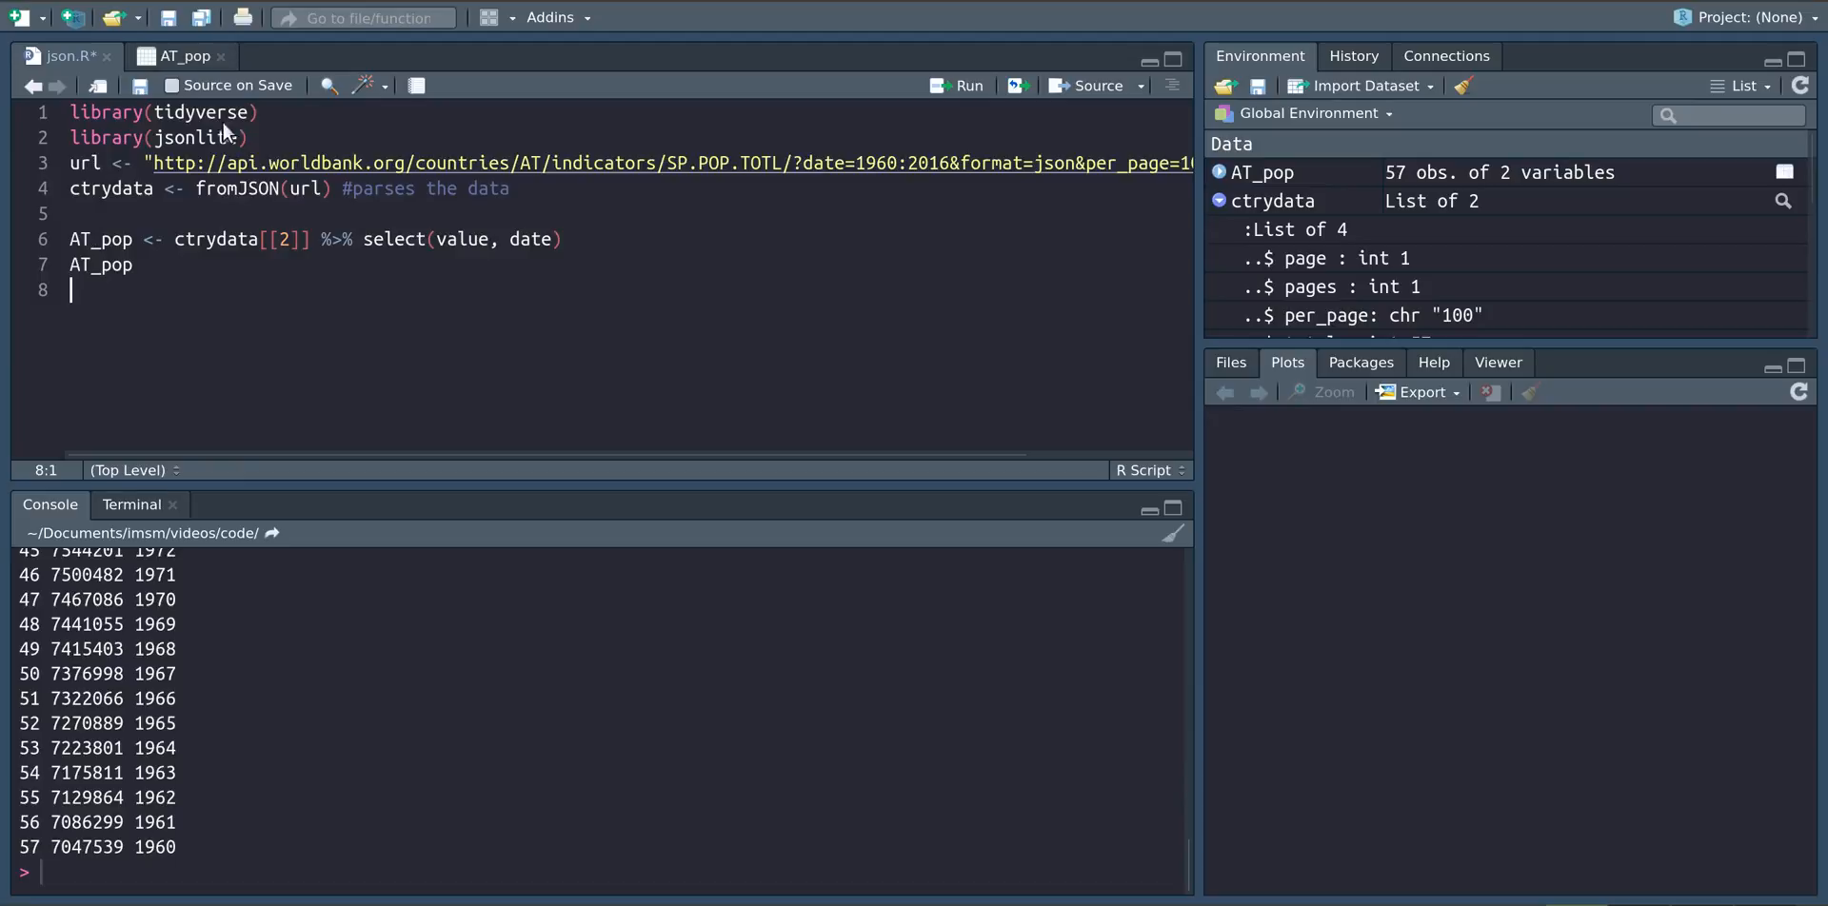